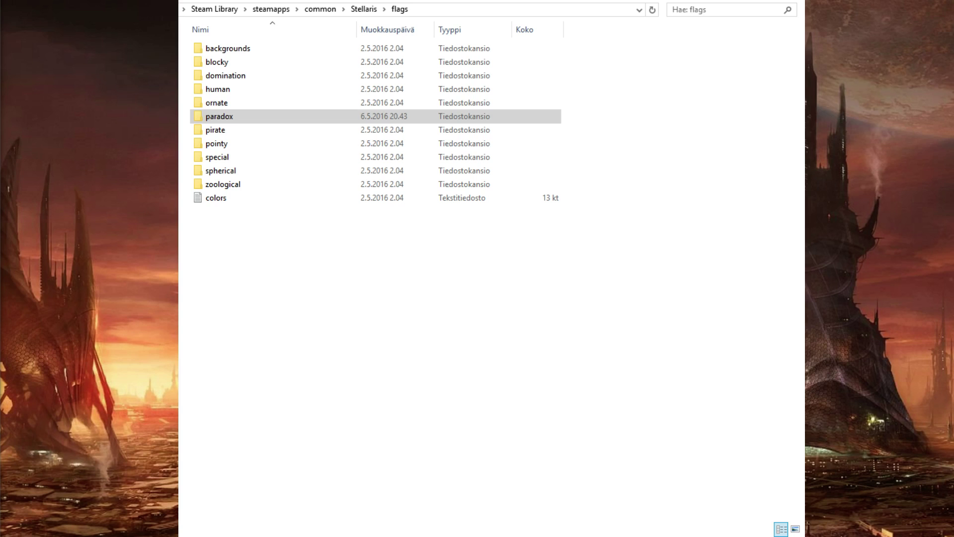
Step: Browse the backgrounds folder, then the domination folder and its domination_1 image
left_click(401, 529)
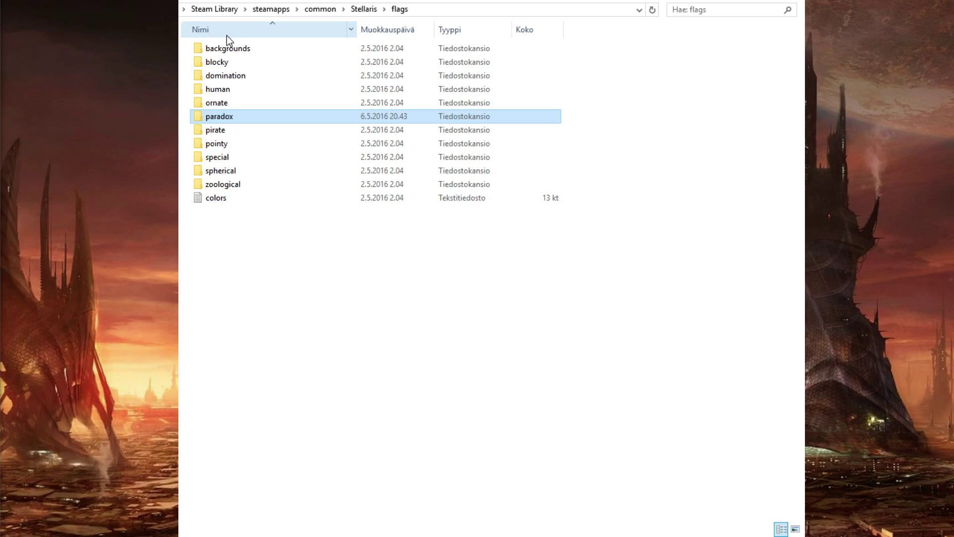
double_click(238, 48)
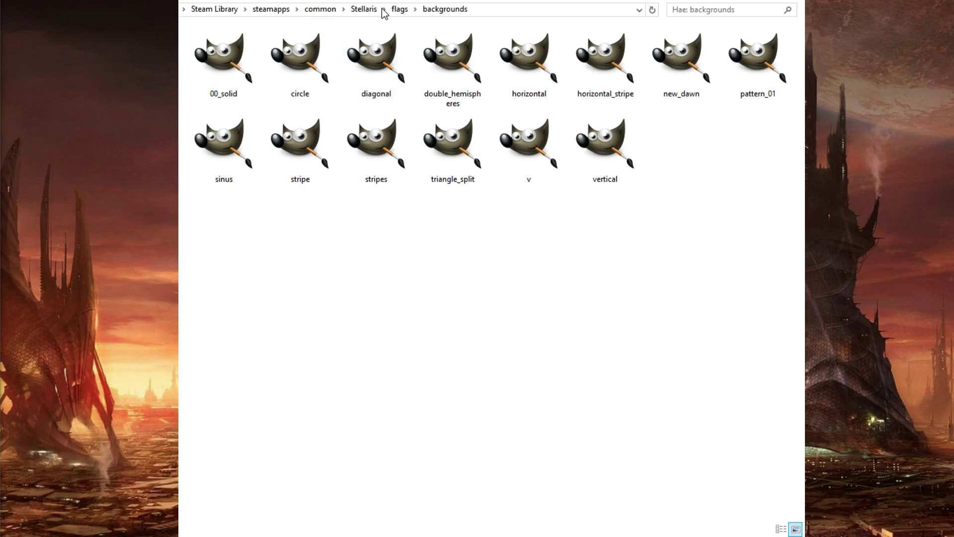
left_click(398, 7)
double_click(224, 75)
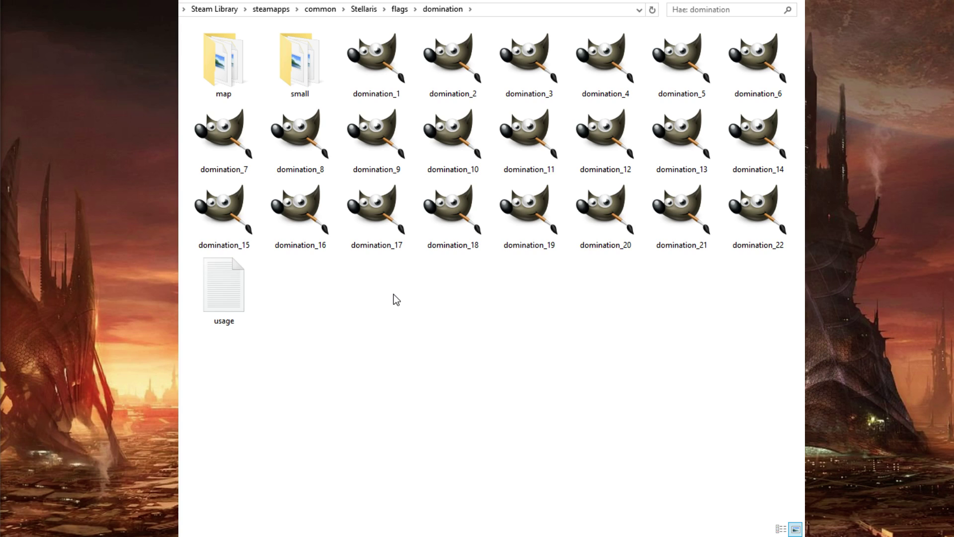
left_click(385, 72)
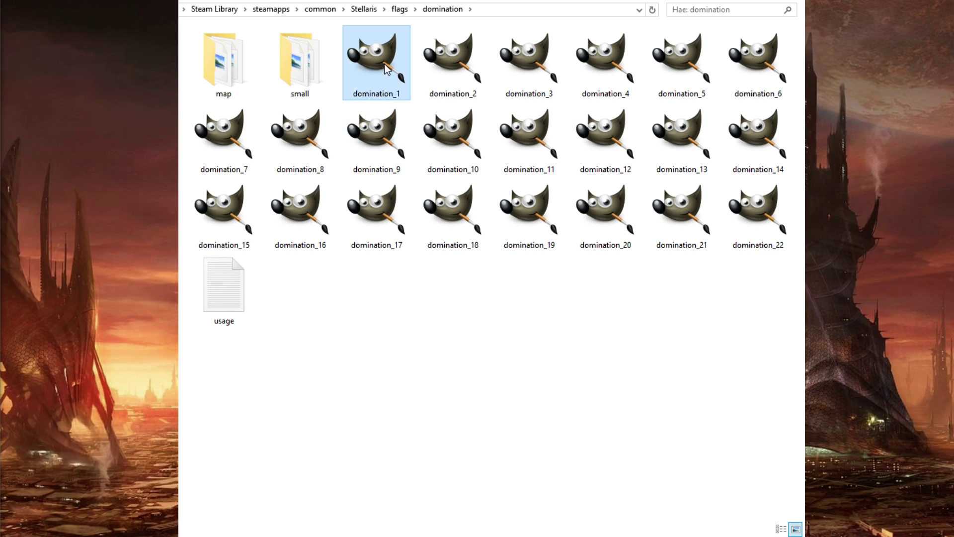
Step: Check domination_1 in the domination small and map subfolders, then open the paradox folder
double_click(306, 70)
left_click(219, 72)
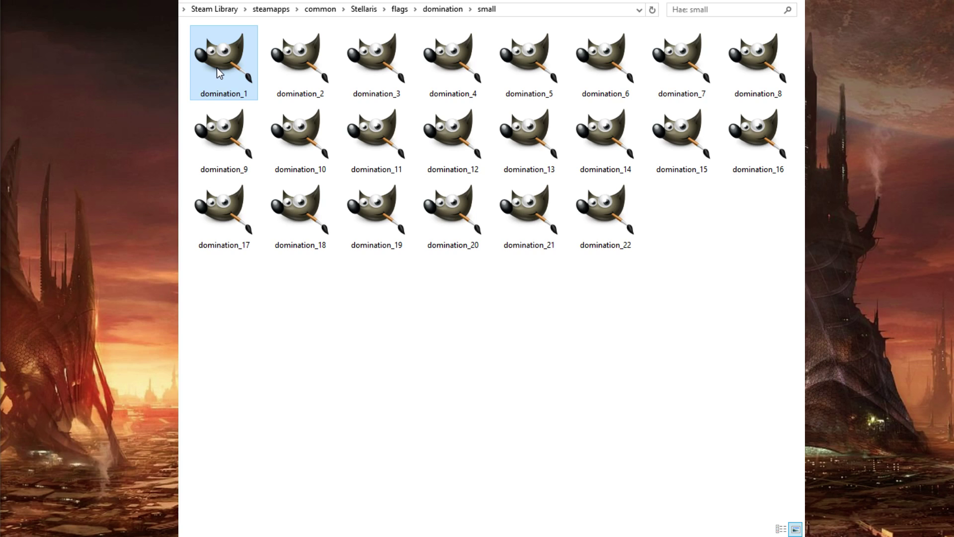
left_click(443, 9)
double_click(223, 70)
left_click(224, 62)
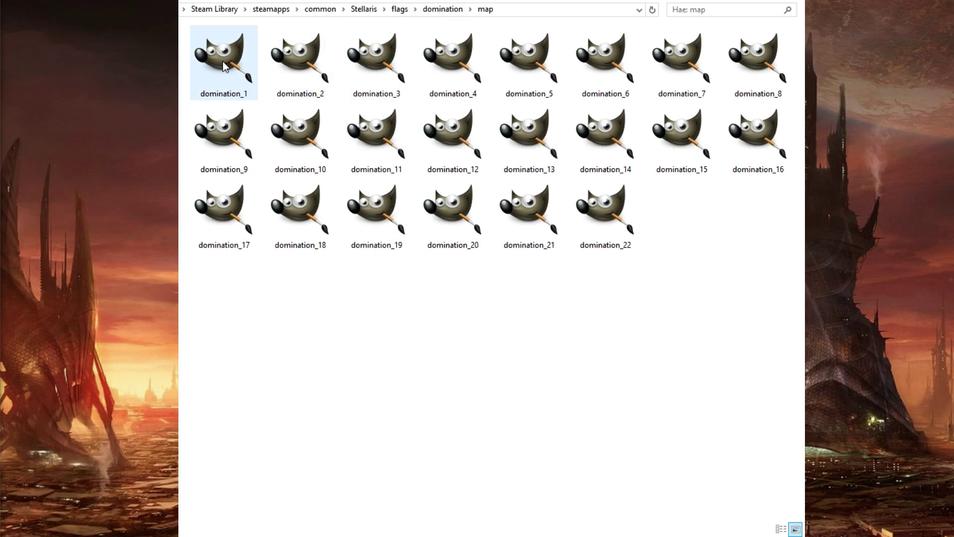
left_click(400, 9)
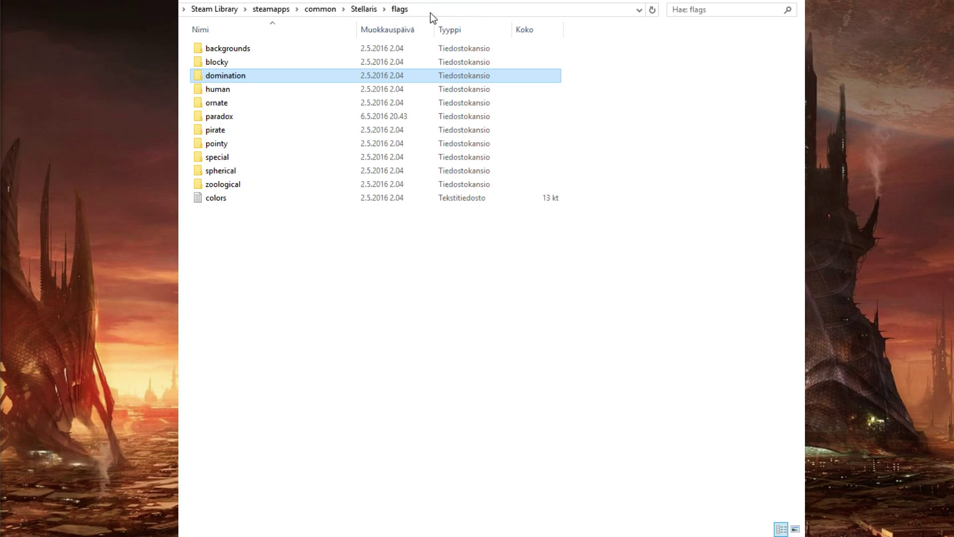
double_click(233, 116)
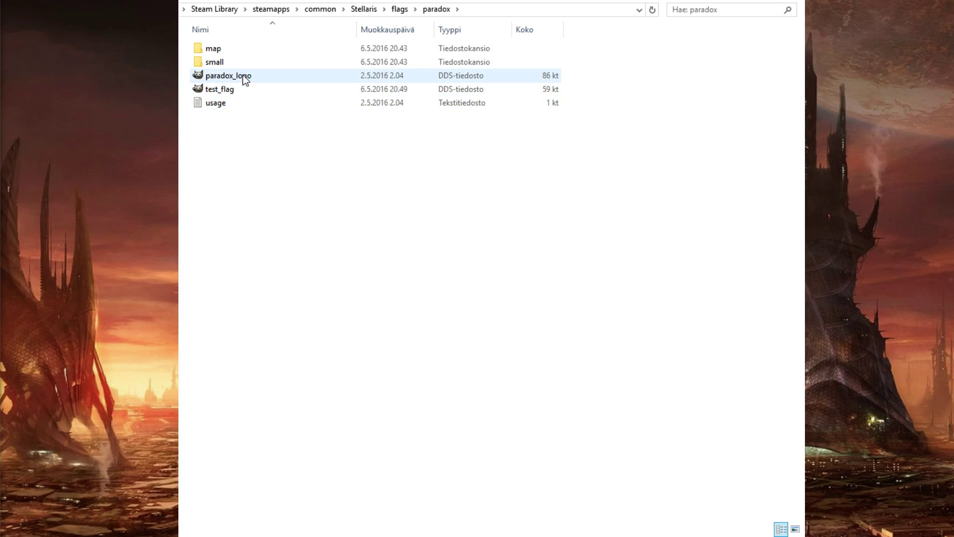
Step: Open paradox_logo in GIMP, then move and enlarge its image window
double_click(243, 75)
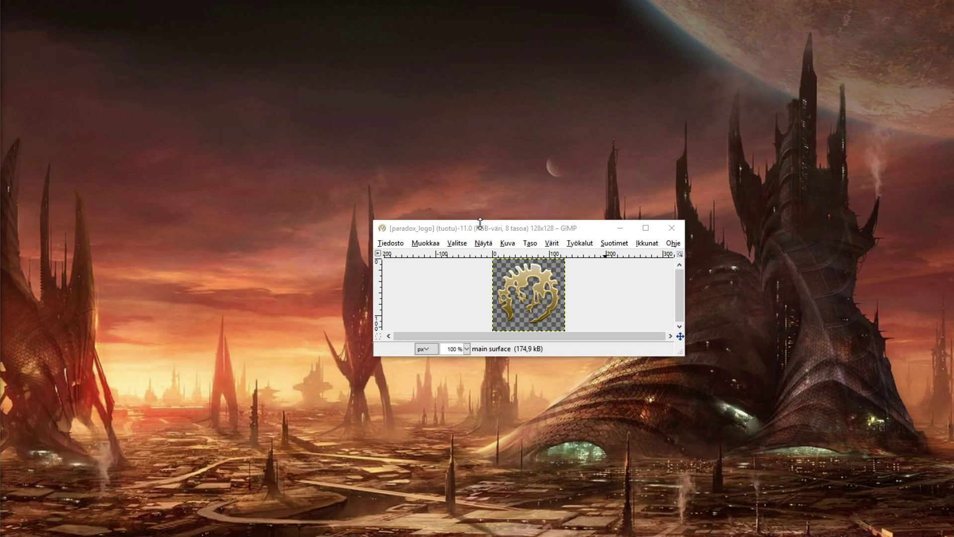
left_click_drag(484, 228, 435, 194)
left_click_drag(635, 321, 695, 367)
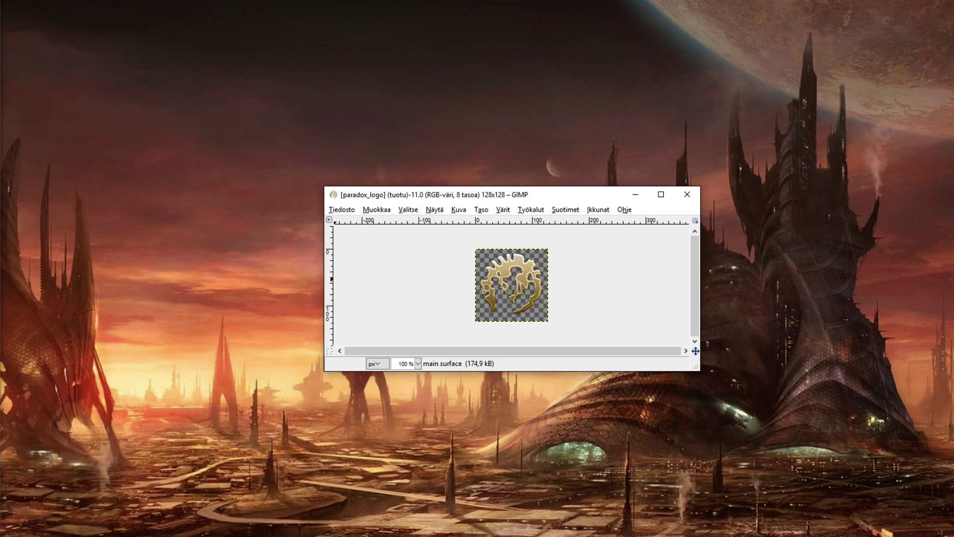
Step: Erase the lower-left part of the gold logo, then close the image discarding changes
key("n")
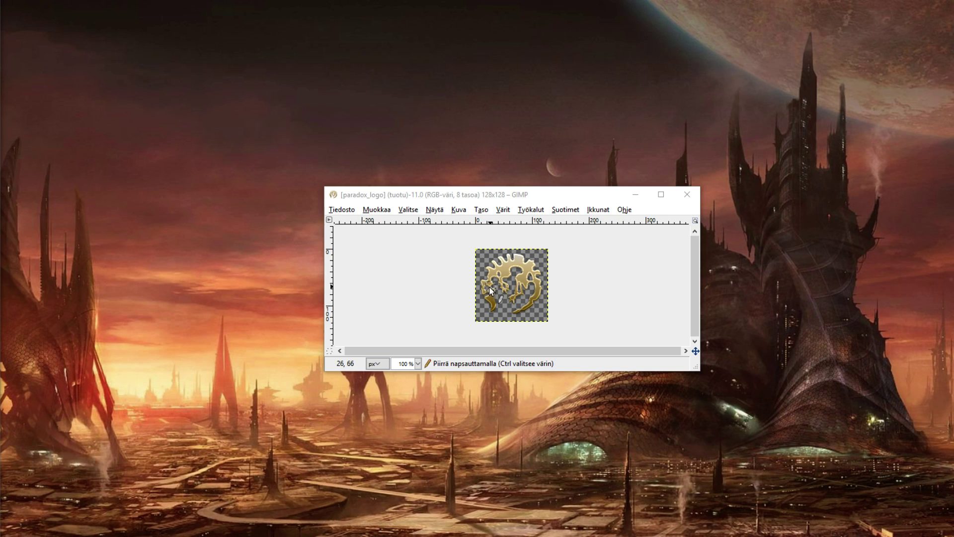
key("shift+e")
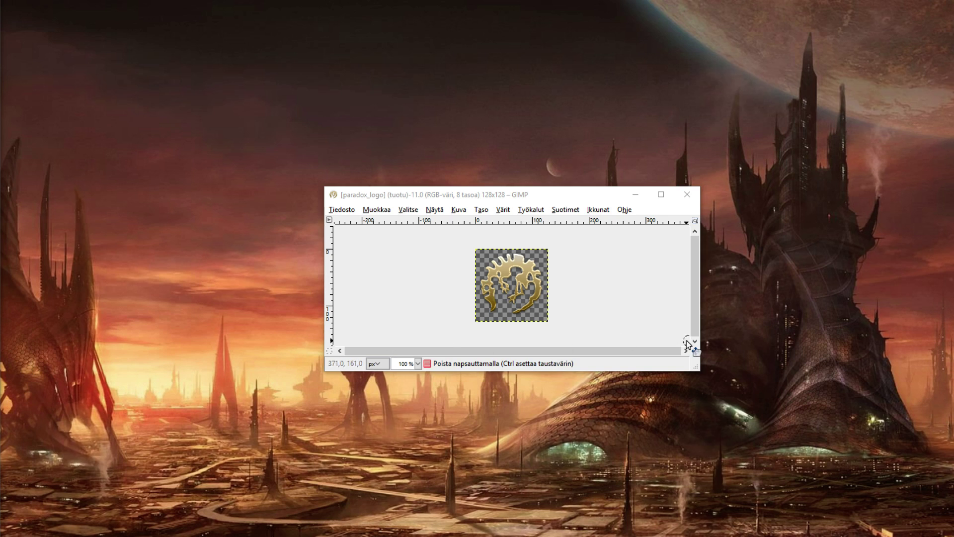
mouse_move(490, 285)
left_mouse_down()
mouse_move(501, 316)
mouse_move(469, 391)
left_mouse_up()
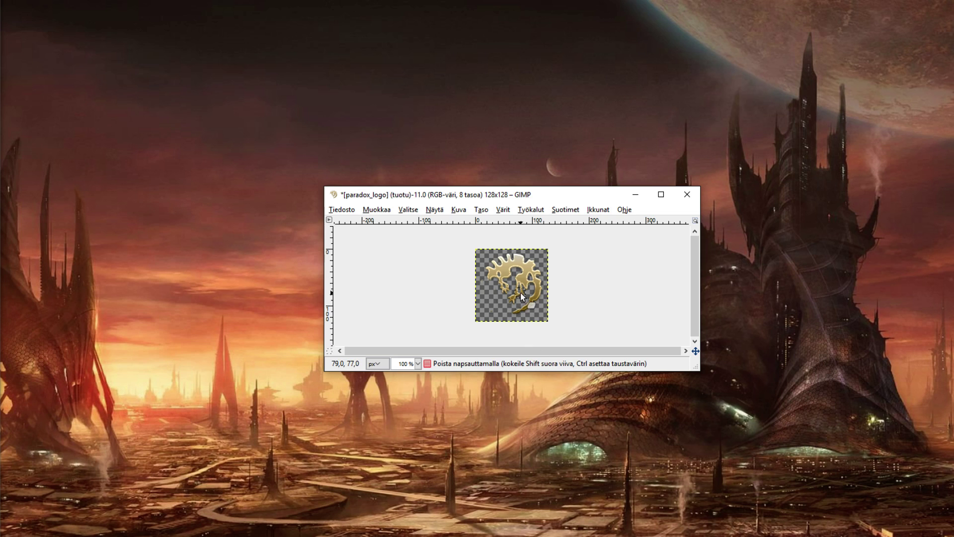
left_click(687, 194)
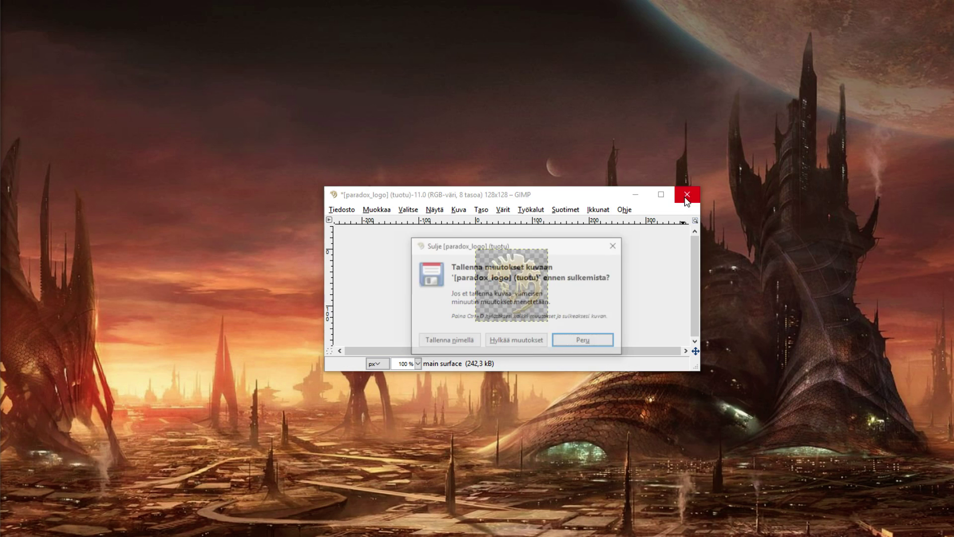
left_click(529, 343)
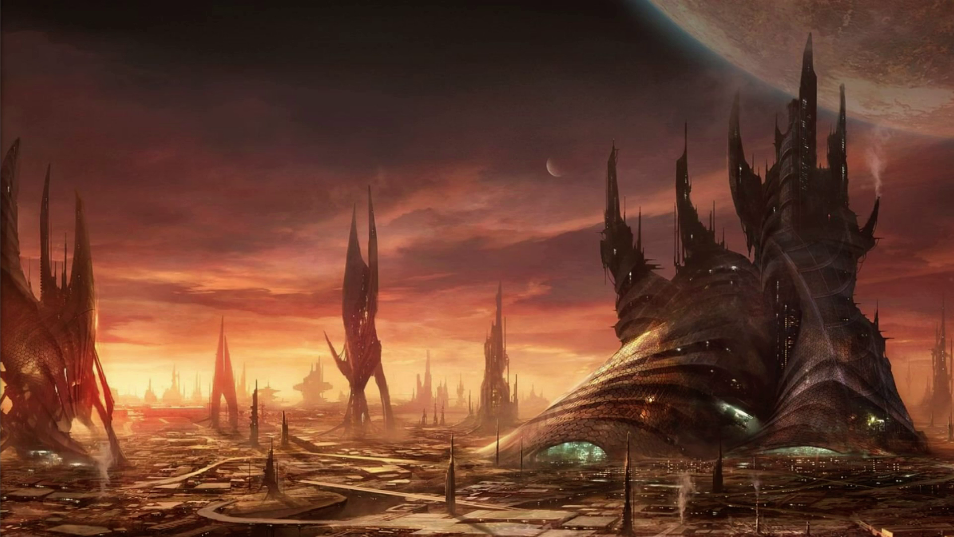
Step: Check the two flag files in the paradox small subfolder, then return to Stellaris
key("alt+Tab")
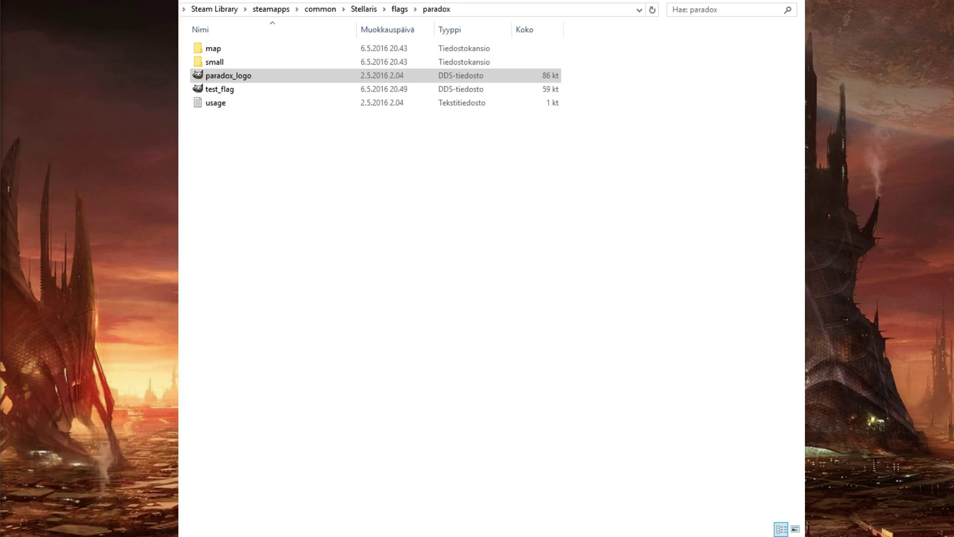
double_click(230, 60)
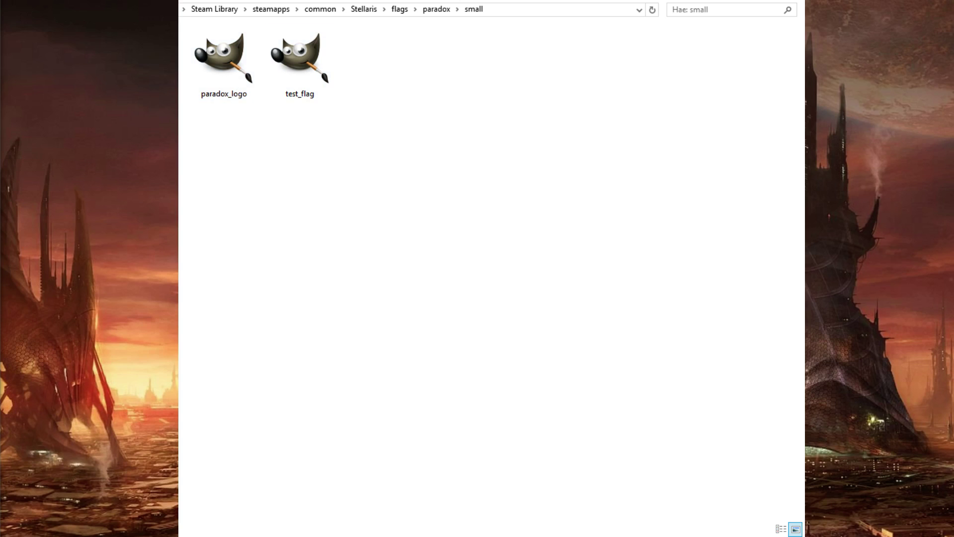
key("alt+Up")
key("alt+Tab")
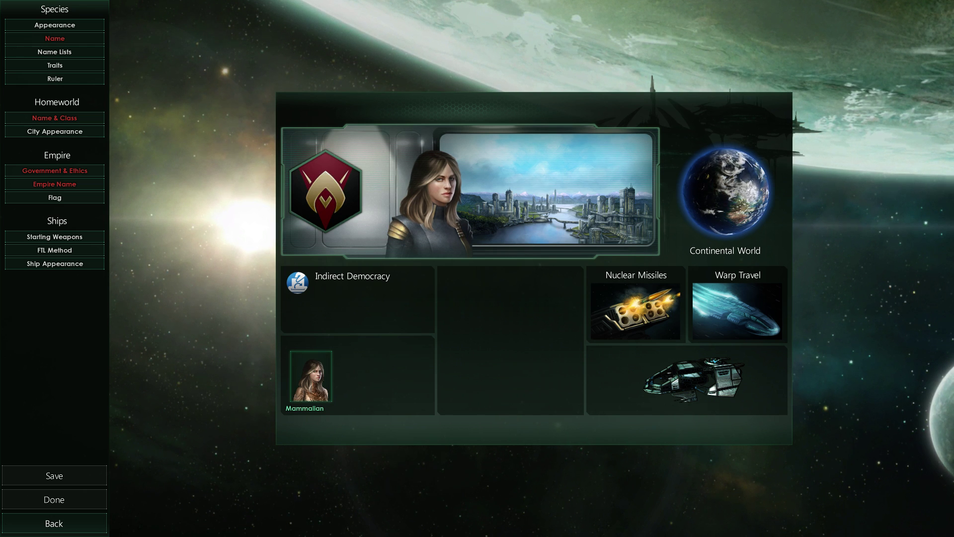
Step: Choose the blue bird emblem from the Paradox emblem category in the flag editor
left_click(338, 224)
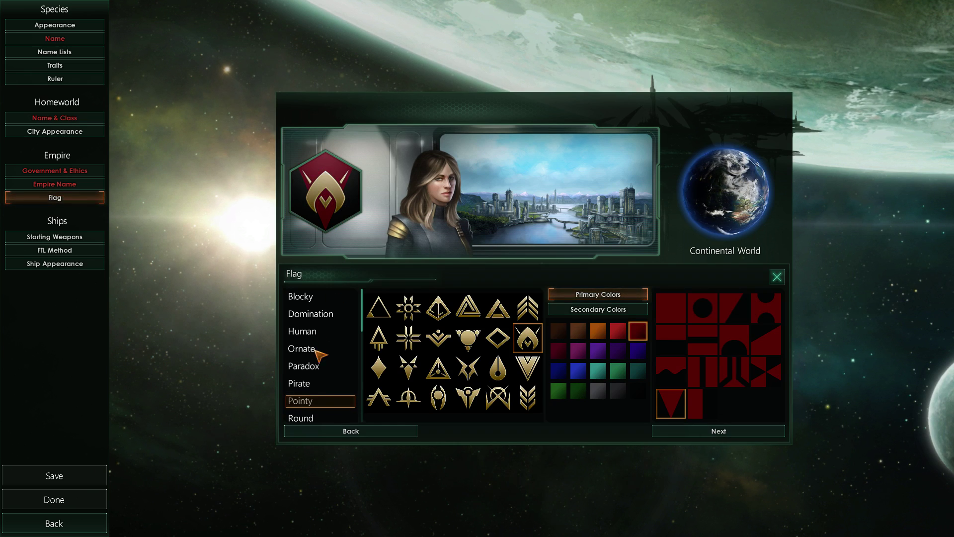
left_click(313, 366)
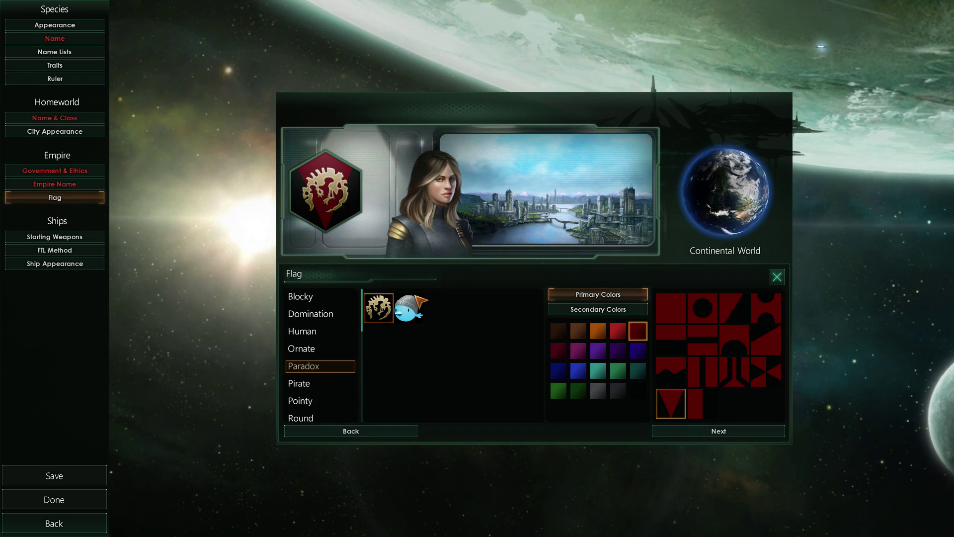
left_click(415, 303)
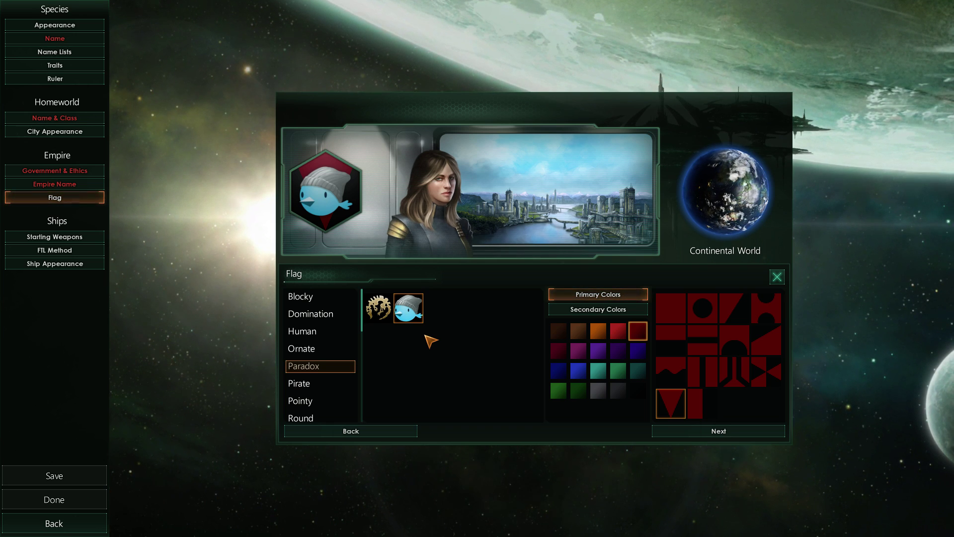
Step: Give the flag a plain background and advance to the species naming panel
left_click(702, 308)
left_click(670, 308)
left_click(682, 432)
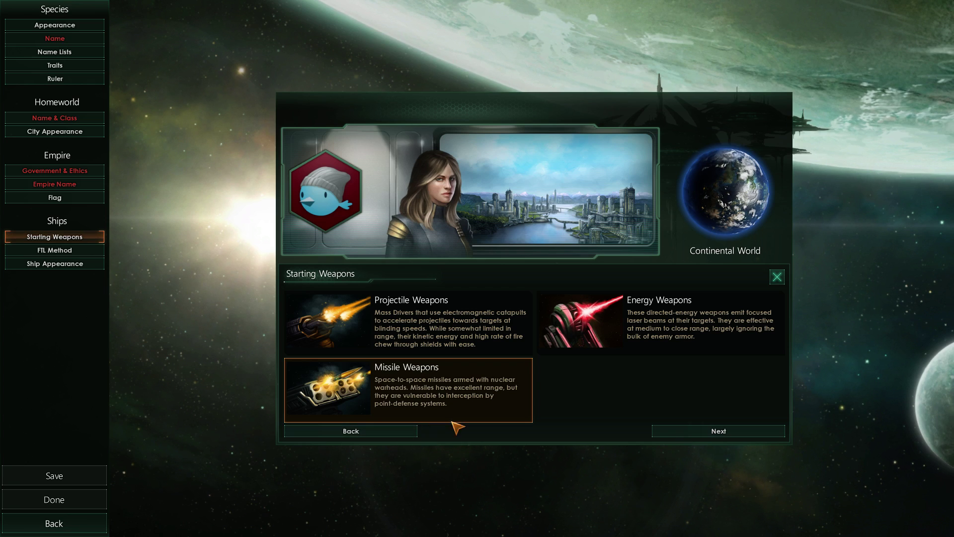
left_click(716, 430)
left_click(716, 430)
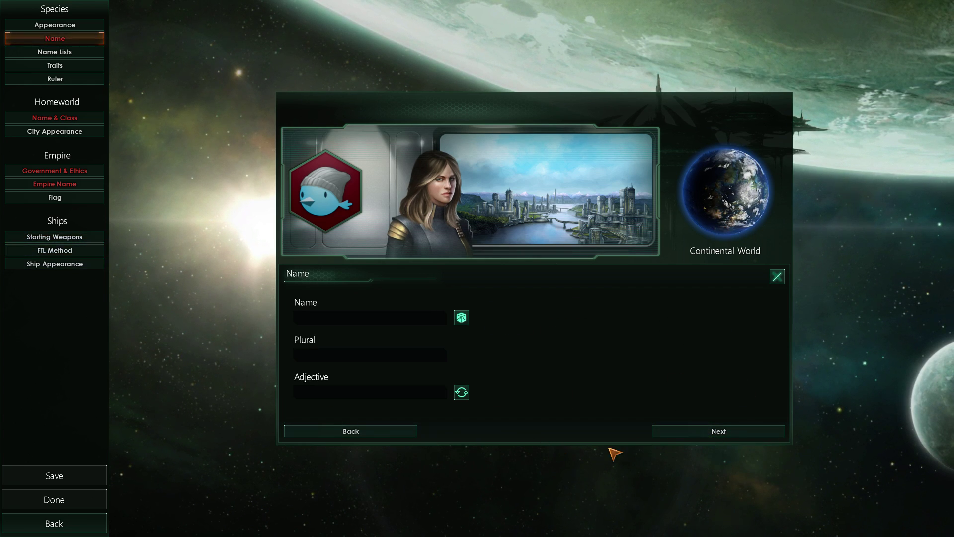
Step: Randomize the species name, pick the Arthropoid 2 name list, and randomize the homeworld name
left_click(461, 317)
left_click(706, 430)
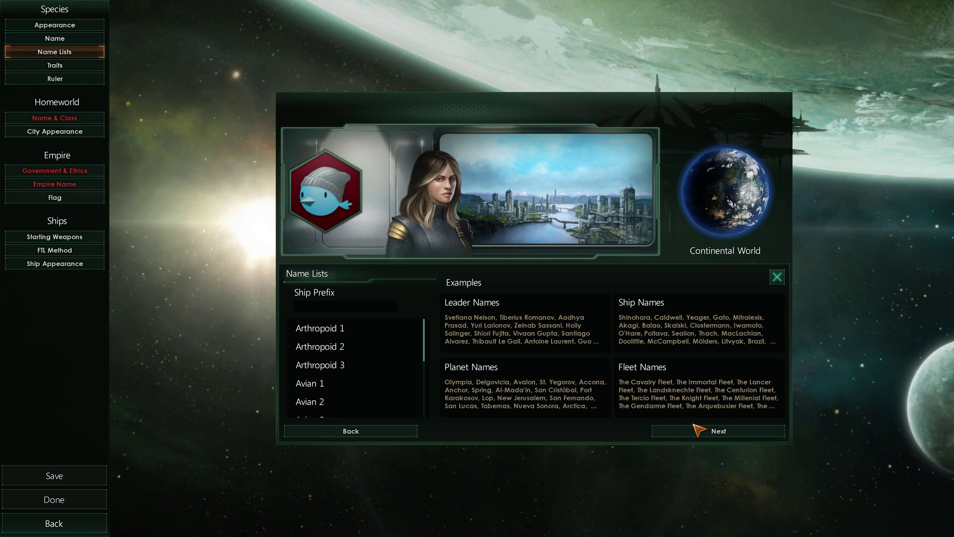
left_click(352, 347)
left_click(703, 429)
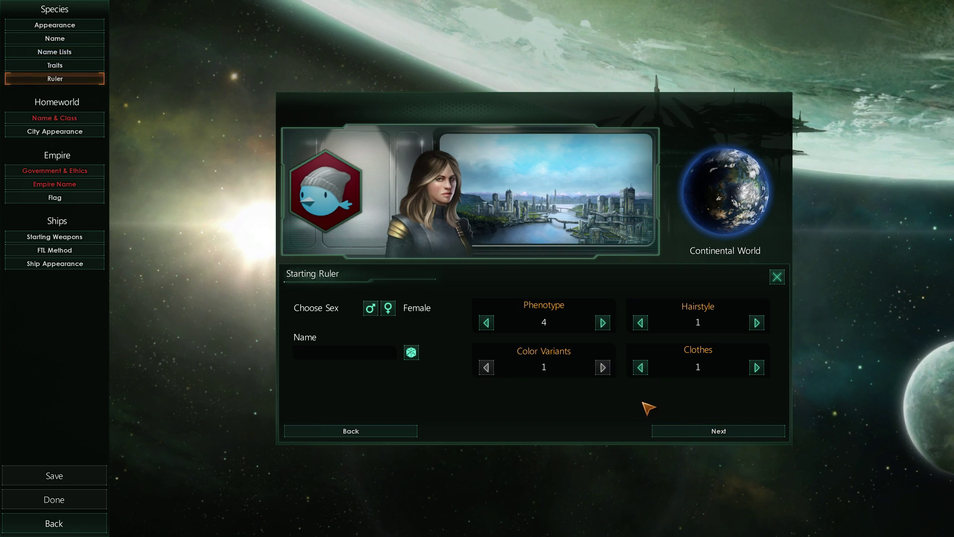
left_click(698, 431)
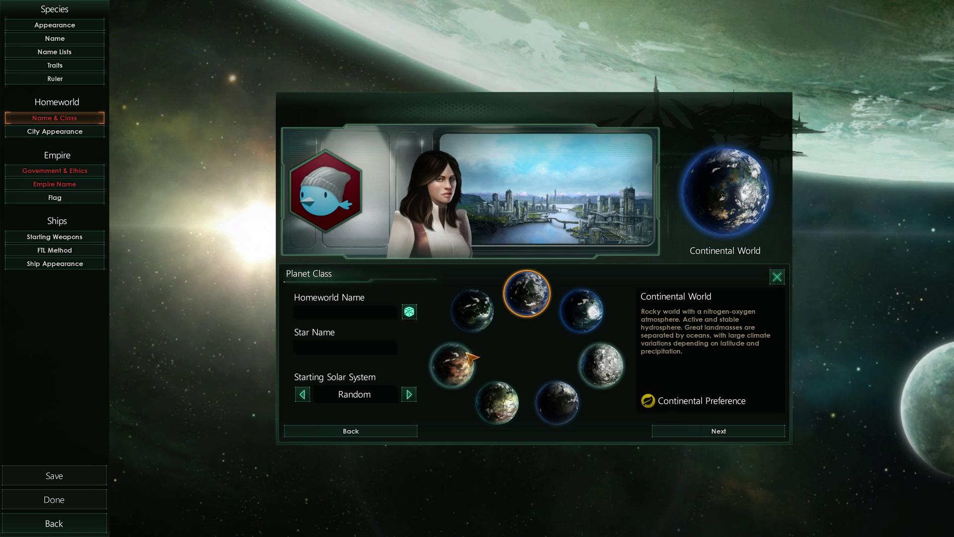
left_click(409, 312)
left_click(688, 430)
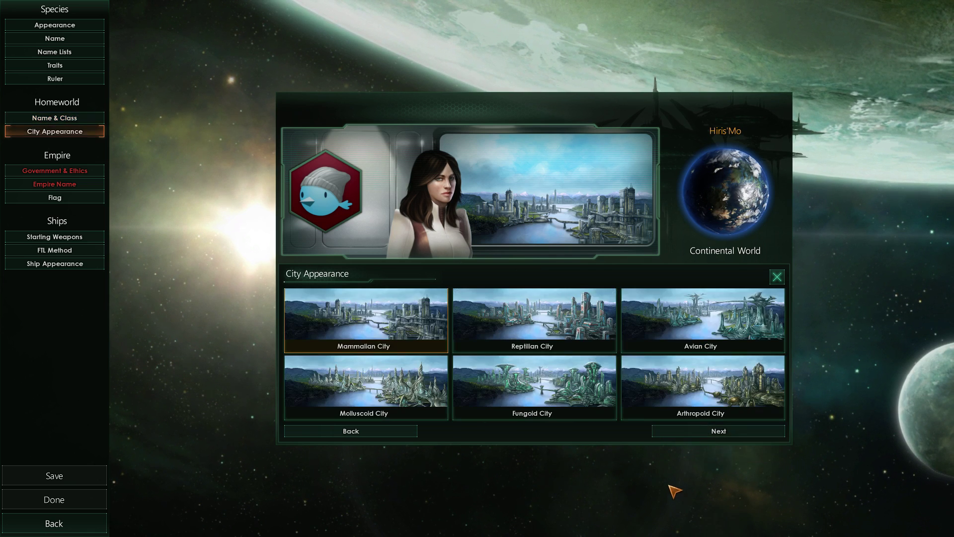
Step: Page through the remaining panels back to the unfinished government and ethics step
left_click(685, 431)
left_click(685, 432)
left_click(692, 431)
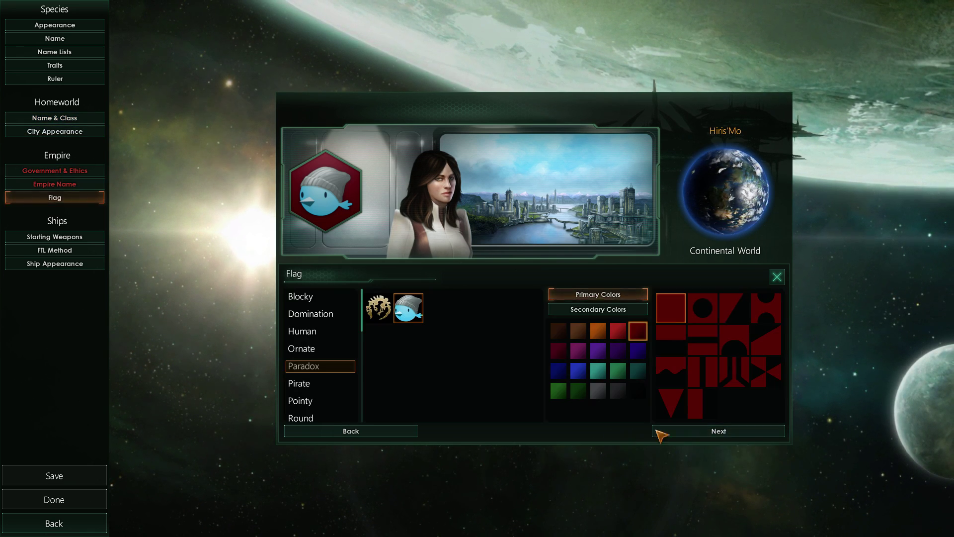
left_click(691, 430)
left_click(690, 431)
left_click(693, 431)
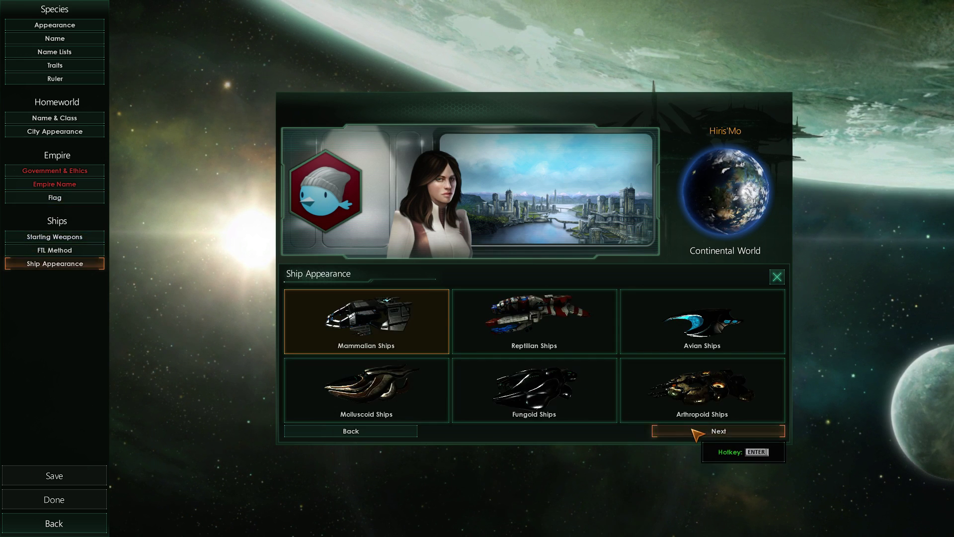
left_click(695, 432)
Step: Add Xenophobe and Individualist ethics, randomize the empire name, and save the empire design
left_click(352, 329)
left_click(359, 342)
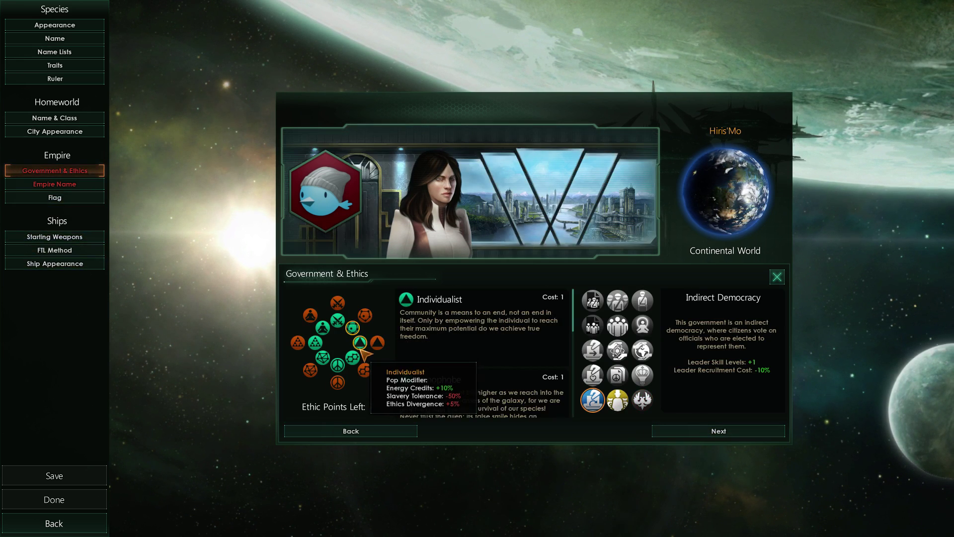
left_click(716, 431)
left_click(558, 315)
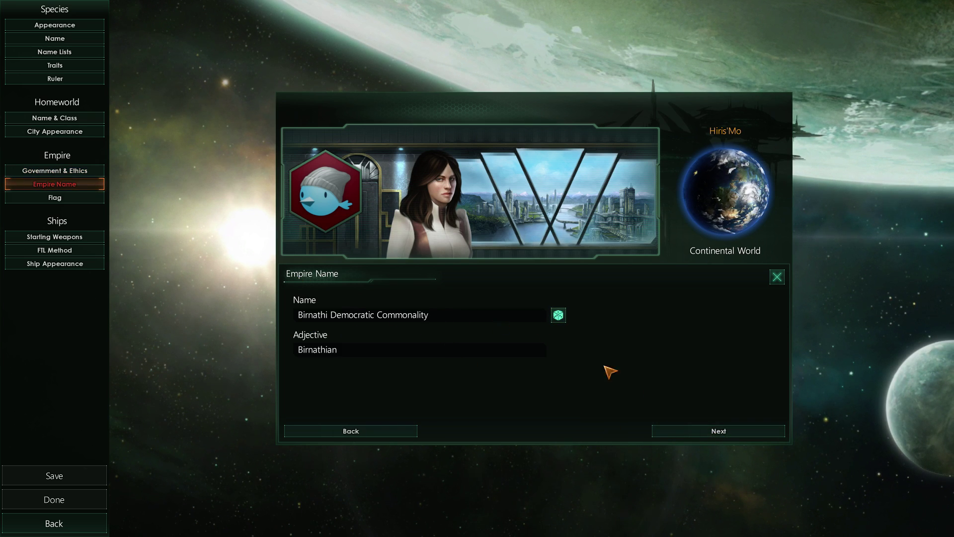
left_click(719, 431)
left_click(720, 431)
left_click(718, 432)
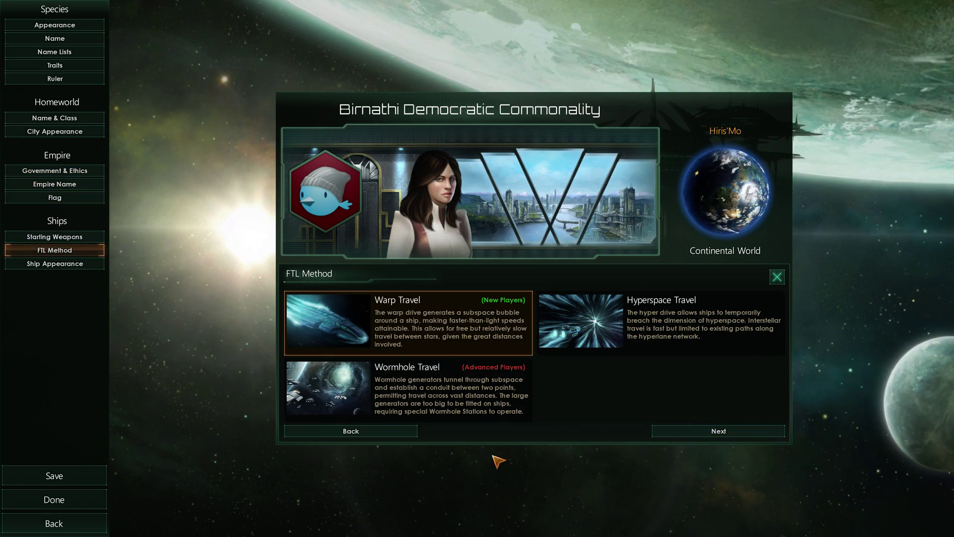
left_click(93, 482)
left_click(491, 285)
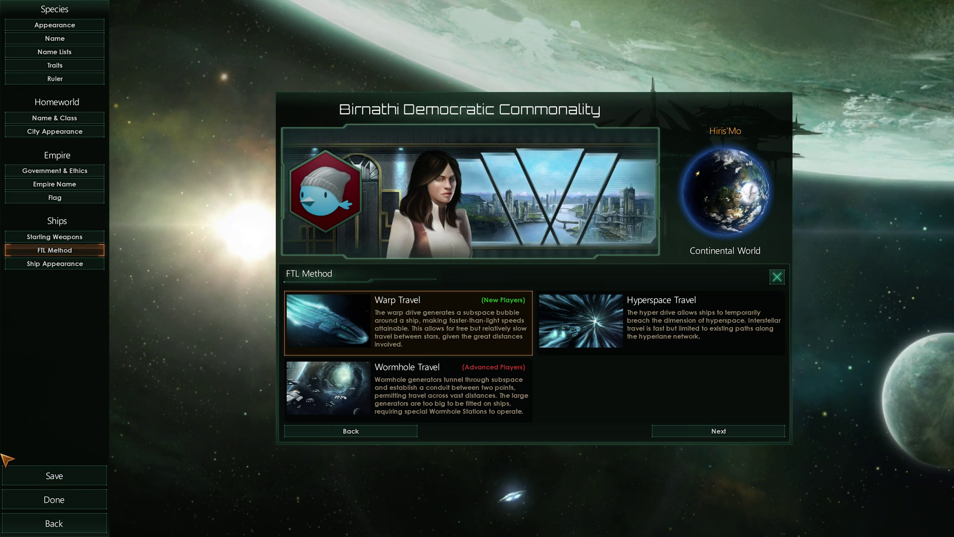
Step: Finish the empire despite unspent points, start the game, and zoom into the Hiris'Mo system
left_click(53, 499)
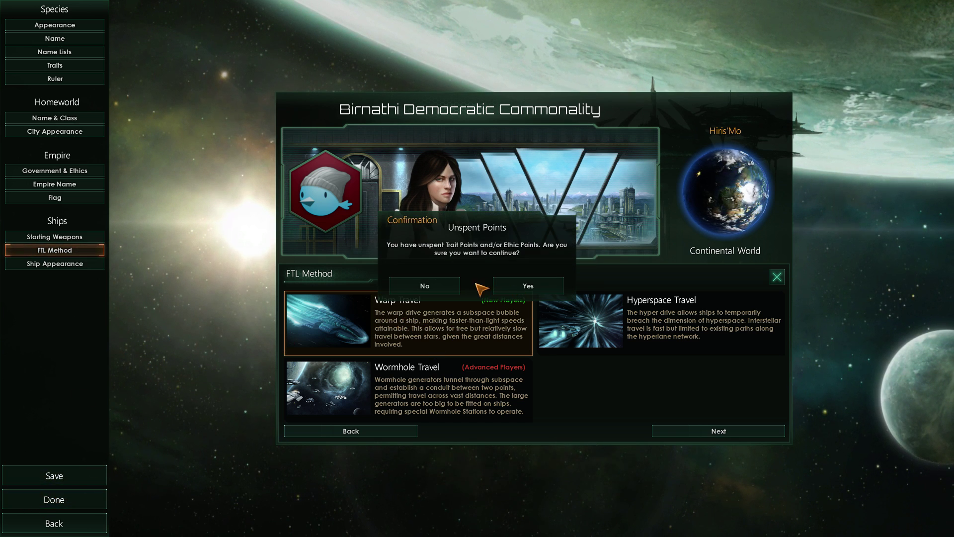
left_click(531, 290)
left_click(757, 438)
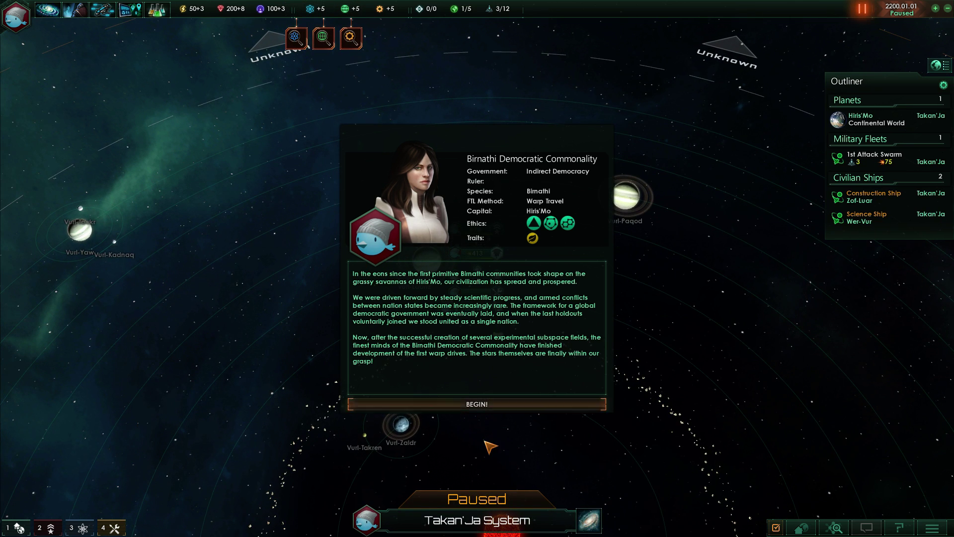
left_click(480, 404)
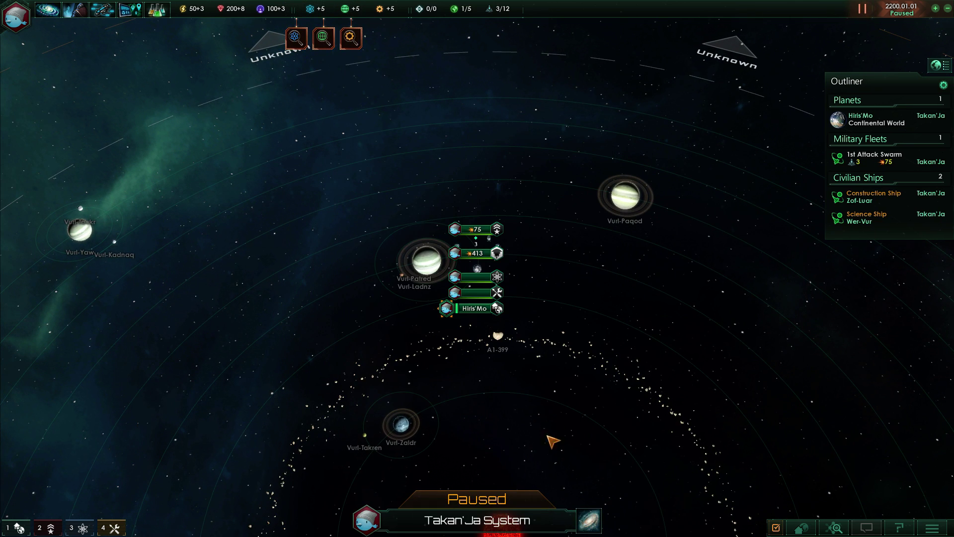
scroll(460, 291, "up", 3)
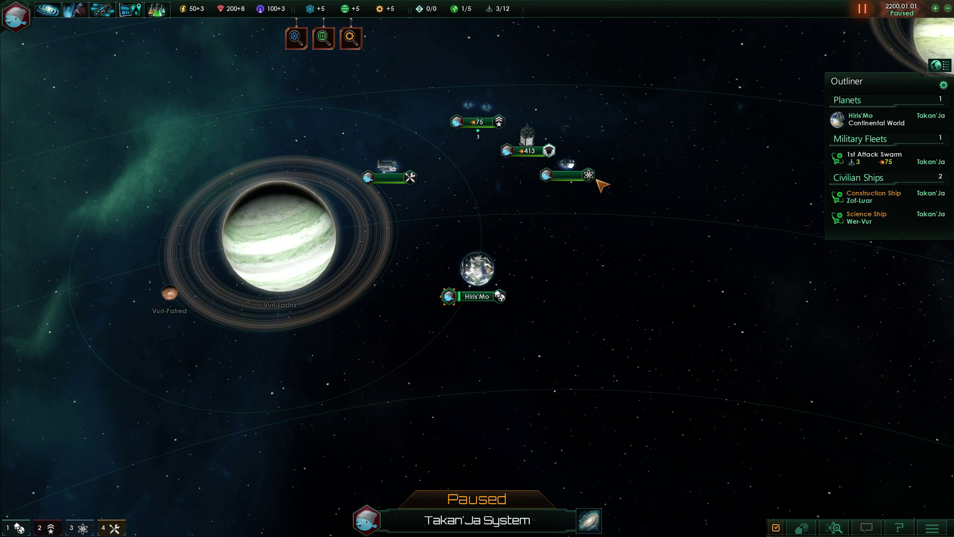